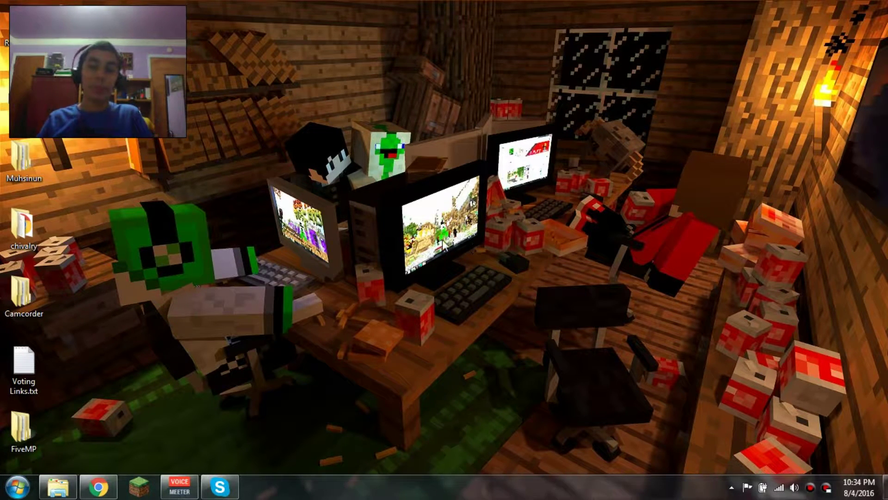
# - Go from the AsyncWorldEdit Spigot resource page to its 2.3.0 GitHub release downloads
pyautogui.click(99, 486)
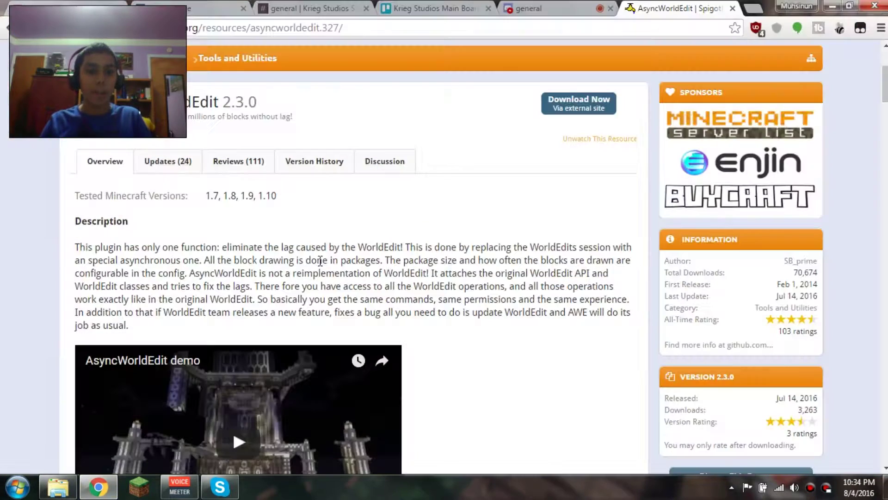
pyautogui.moveTo(202, 102); pyautogui.dragTo(224, 110)
pyautogui.click(207, 113)
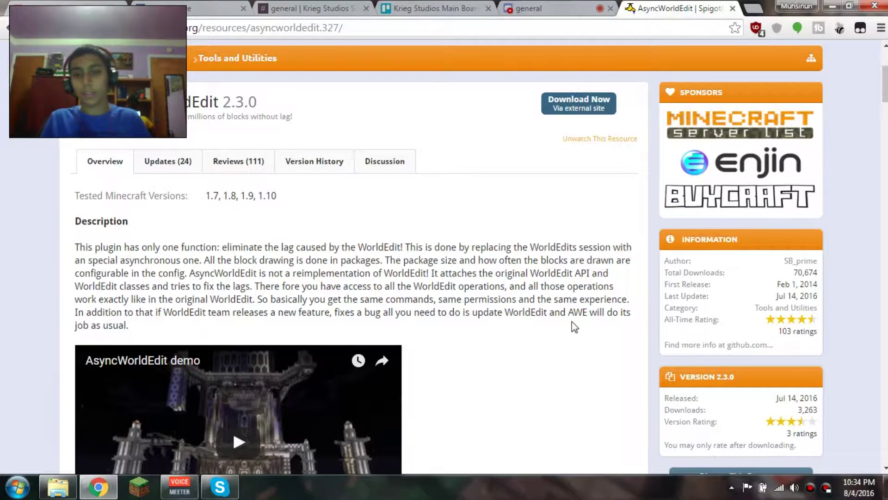
pyautogui.scroll(-1, 564, 287)
pyautogui.scroll(1, 563, 291)
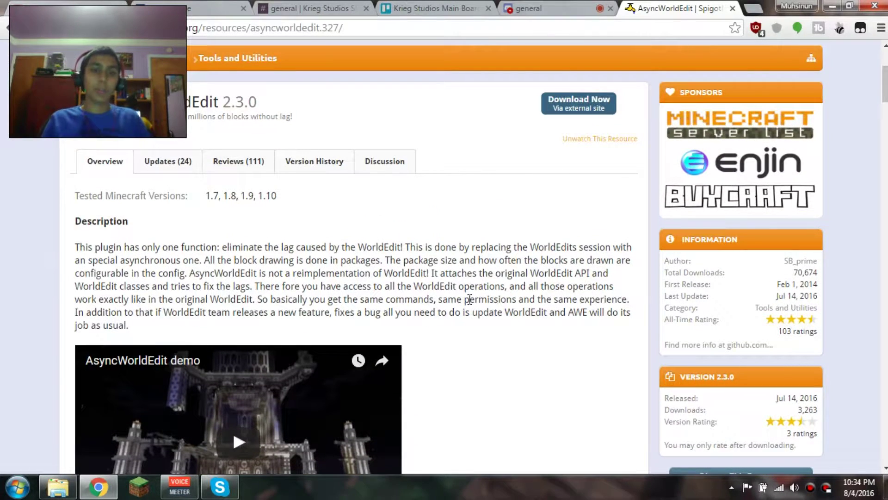
pyautogui.click(586, 104)
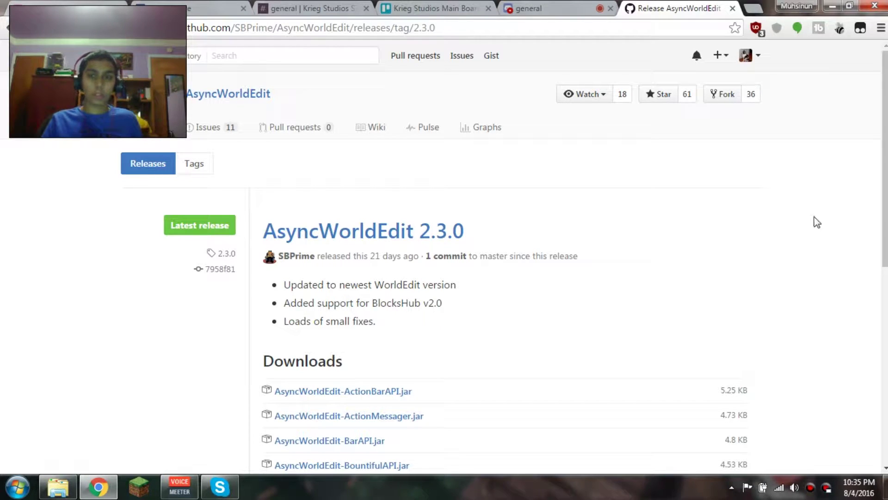
pyautogui.scroll(-1, 809, 209)
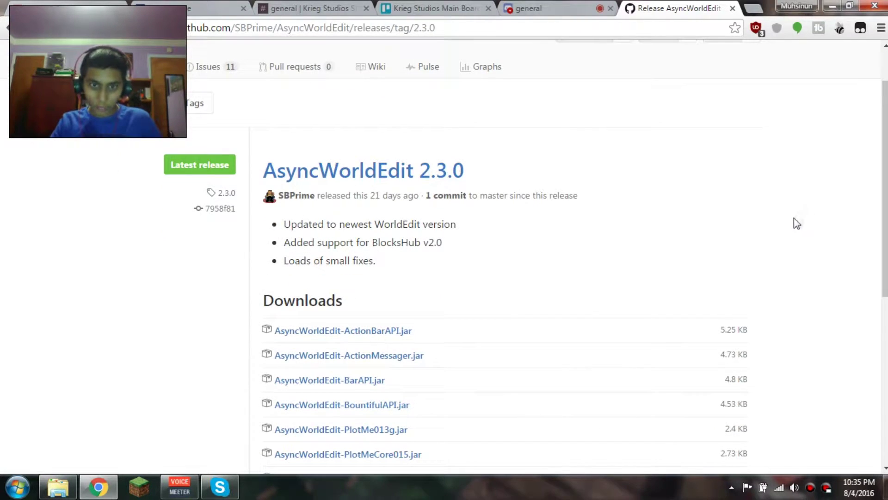
pyautogui.click(6, 28)
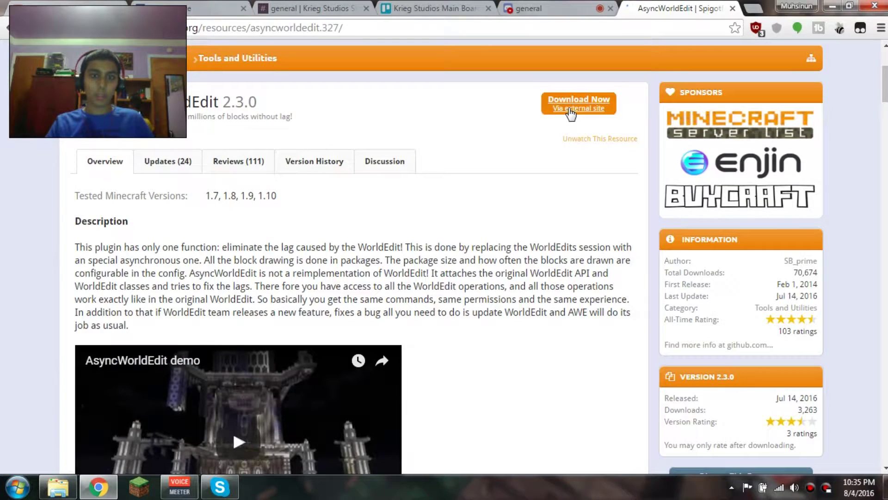
pyautogui.click(571, 113)
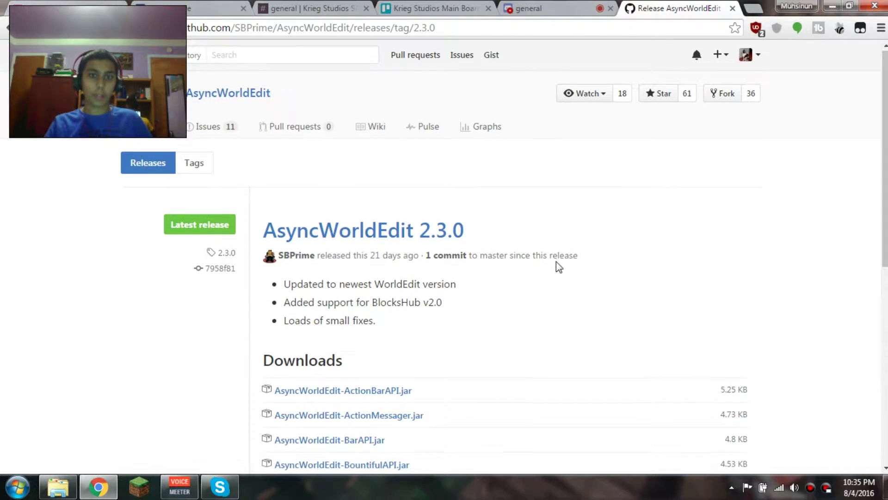
pyautogui.scroll(-1, 559, 262)
pyautogui.scroll(-1, 562, 258)
pyautogui.scroll(-1, 467, 250)
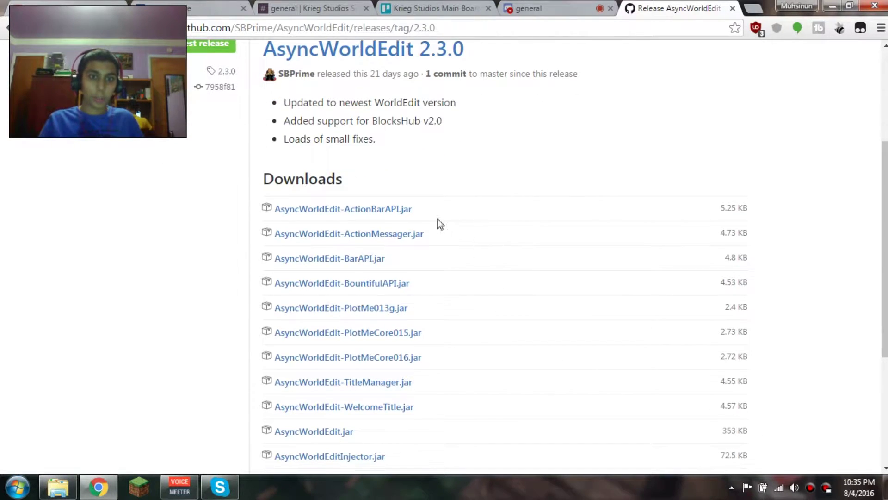
pyautogui.moveTo(378, 140); pyautogui.dragTo(300, 103)
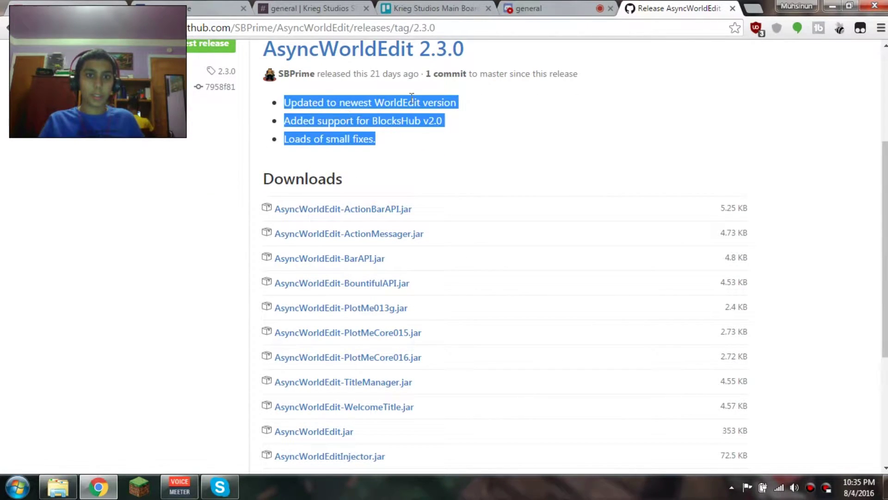
pyautogui.click(487, 144)
pyautogui.scroll(-2, 488, 155)
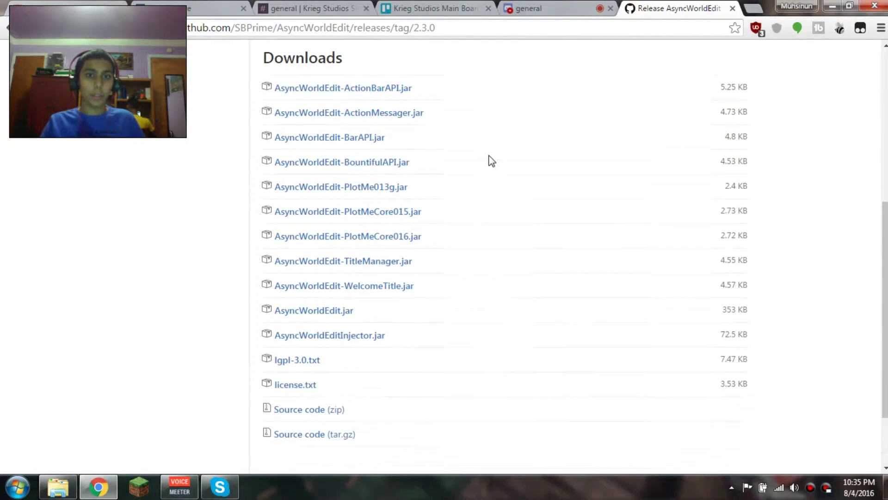
# - Download AsyncWorldEdit.jar and AsyncWorldEditInjector.jar, keeping both despite the browser warnings
pyautogui.click(339, 318)
pyautogui.click(354, 342)
pyautogui.scroll(-1, 354, 343)
pyautogui.click(237, 459)
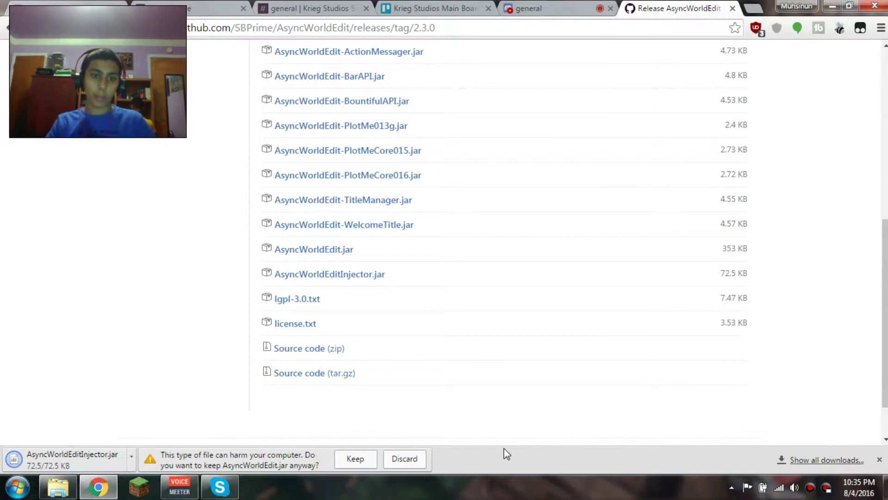
pyautogui.click(351, 464)
pyautogui.scroll(3, 167, 319)
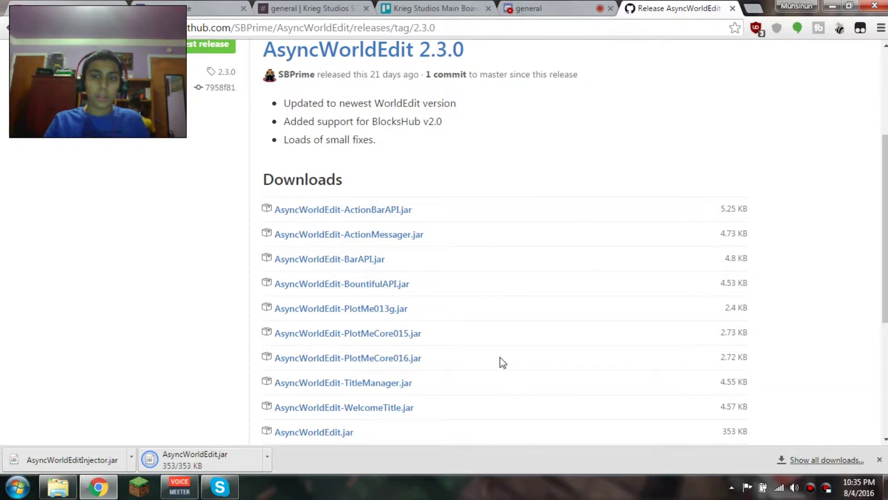
# - Look over the release's version and Latest release details, then show all downloads
pyautogui.moveTo(384, 416); pyautogui.dragTo(182, 236)
pyautogui.click(502, 254)
pyautogui.scroll(-1, 432, 213)
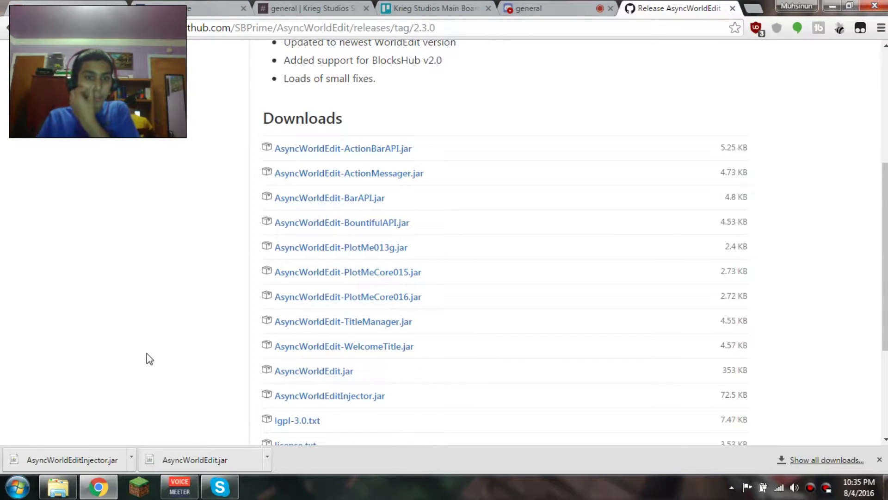
pyautogui.scroll(-3, 145, 356)
pyautogui.scroll(3, 171, 357)
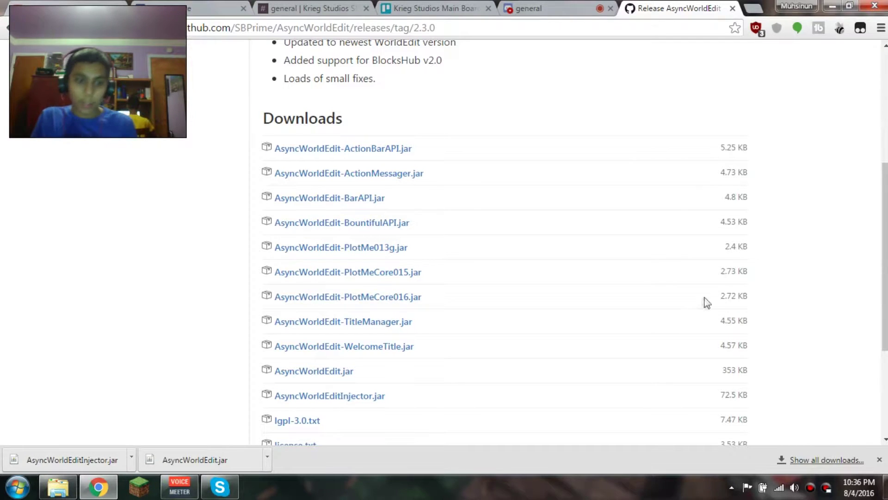
pyautogui.scroll(4, 704, 303)
pyautogui.moveTo(465, 171); pyautogui.dragTo(415, 169)
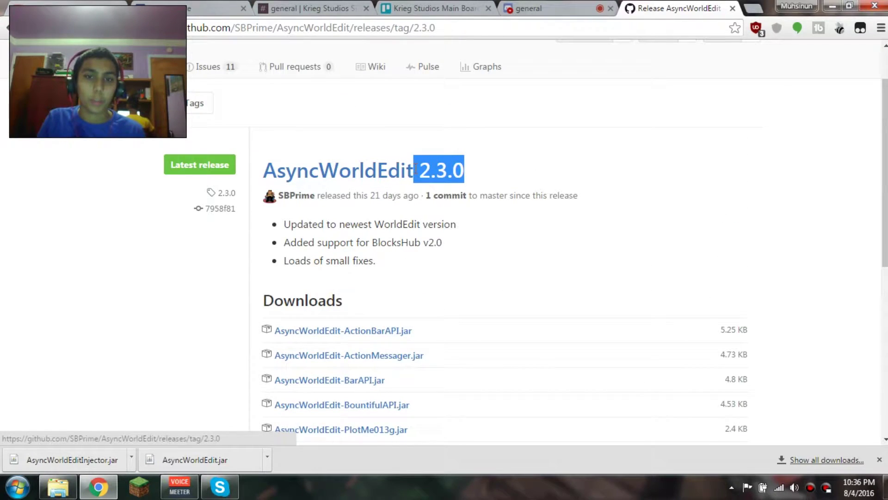
pyautogui.click(414, 199)
pyautogui.moveTo(200, 155); pyautogui.dragTo(184, 180)
pyautogui.click(155, 217)
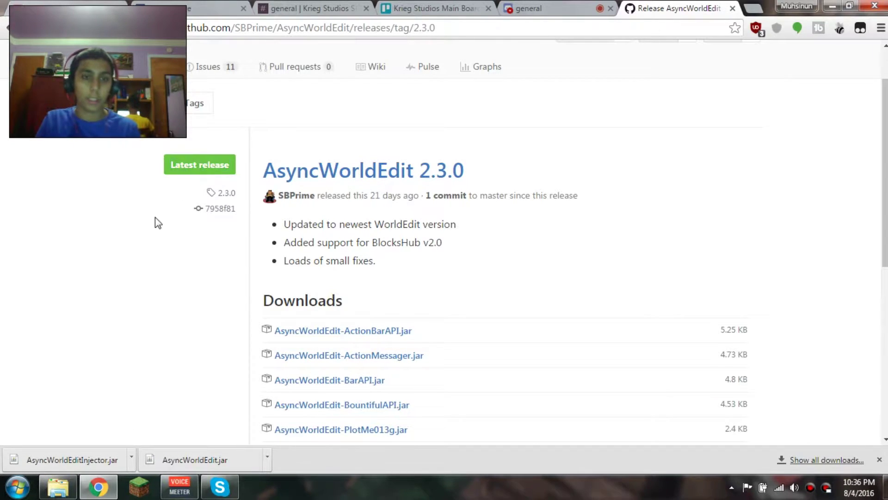
pyautogui.click(841, 459)
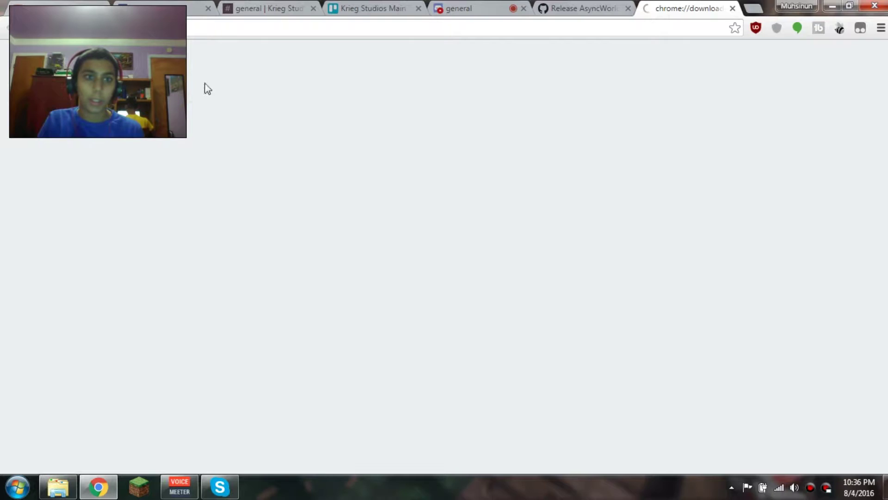
# - Move both downloaded jars from the Downloads folder onto the desktop, closing the browser
pyautogui.click(294, 62)
pyautogui.click(442, 57)
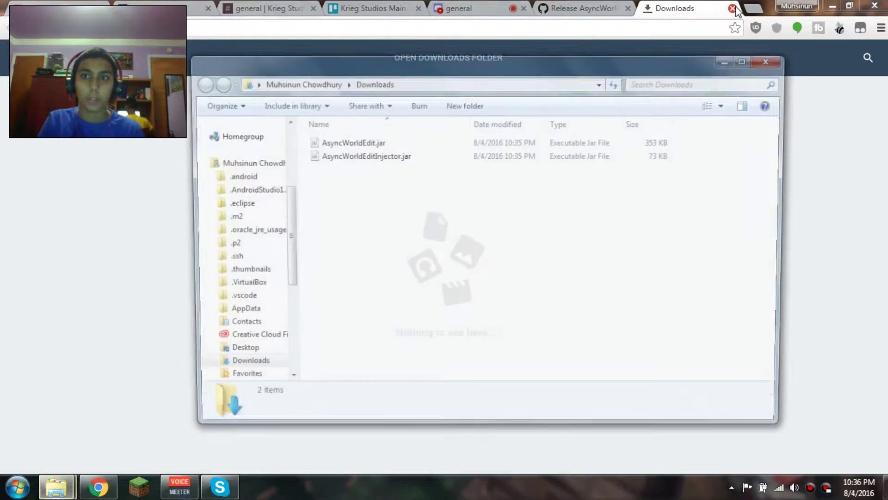
pyautogui.click(770, 62)
pyautogui.click(732, 8)
pyautogui.click(836, 4)
pyautogui.moveTo(394, 187); pyautogui.dragTo(374, 136)
pyautogui.moveTo(354, 149); pyautogui.dragTo(134, 176)
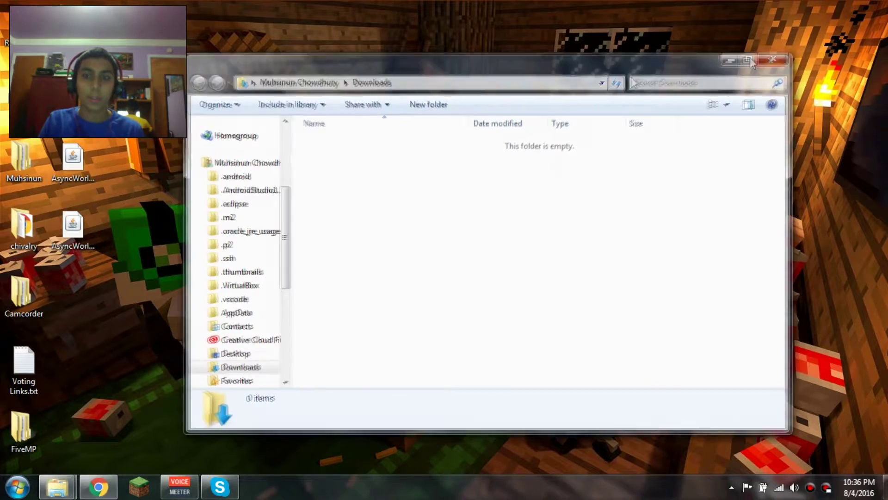
# - Put both jars into Spigot Test Server\plugins and start the server with run2G.bat
pyautogui.click(59, 481)
pyautogui.click(59, 481)
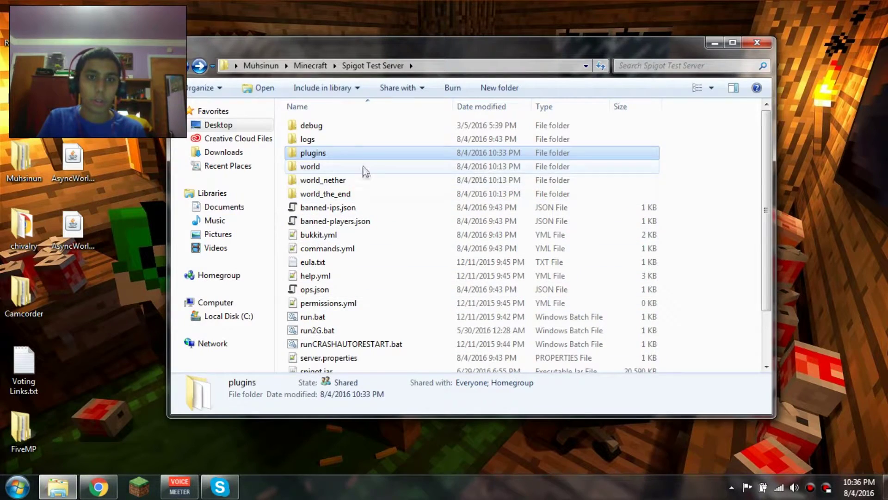
pyautogui.doubleClick(356, 151)
pyautogui.moveTo(139, 304); pyautogui.dragTo(78, 170)
pyautogui.moveTo(81, 170); pyautogui.dragTo(734, 190)
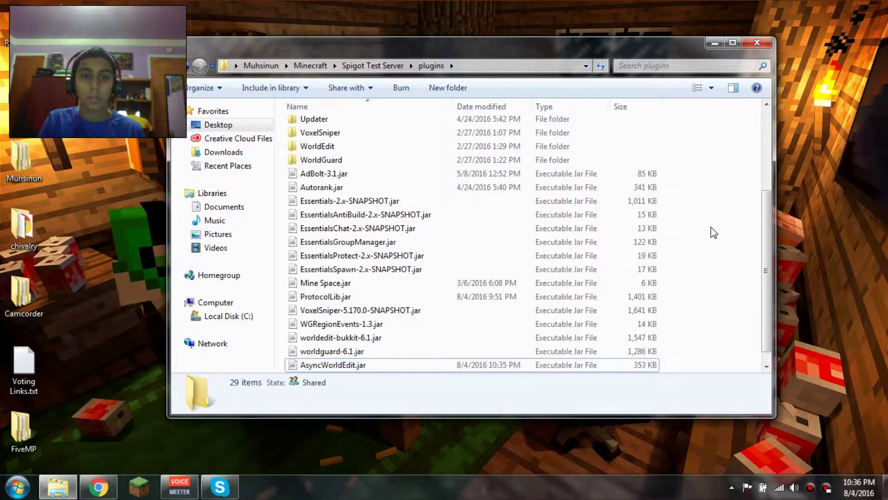
pyautogui.click(372, 65)
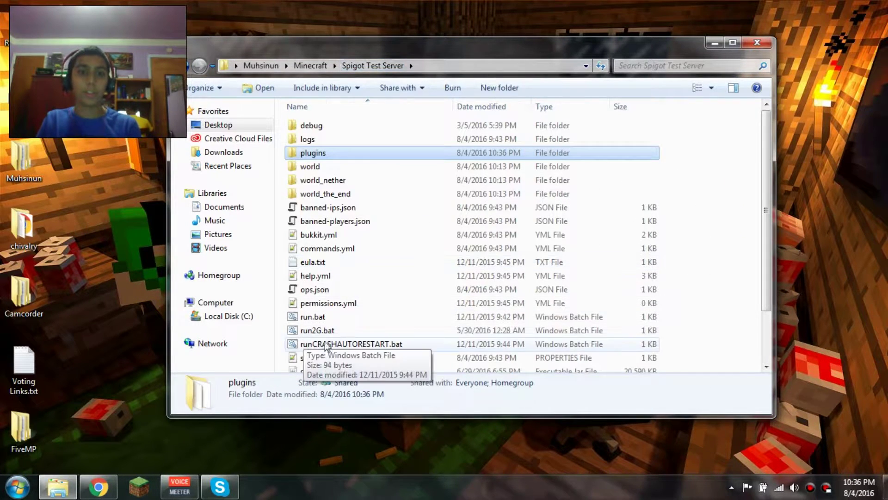
pyautogui.doubleClick(324, 330)
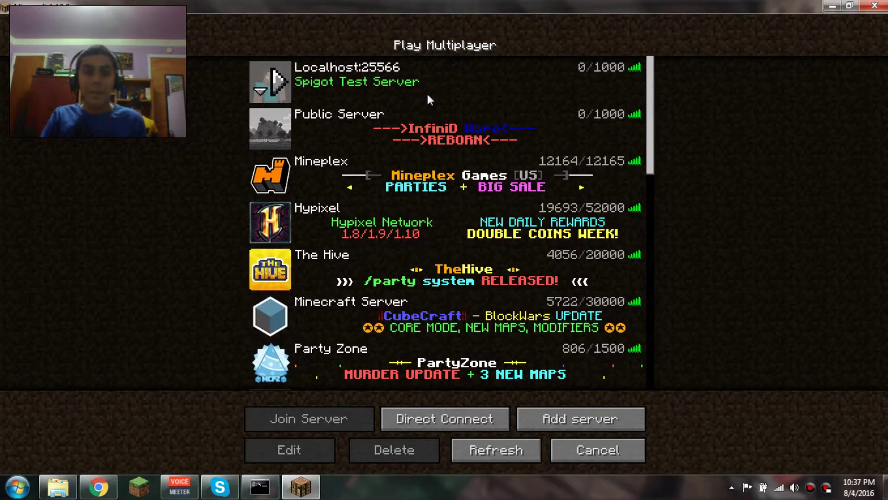
# - Join the Localhost Spigot Test Server, walk to the pond, go fullscreen and fly up
pyautogui.doubleClick(417, 88)
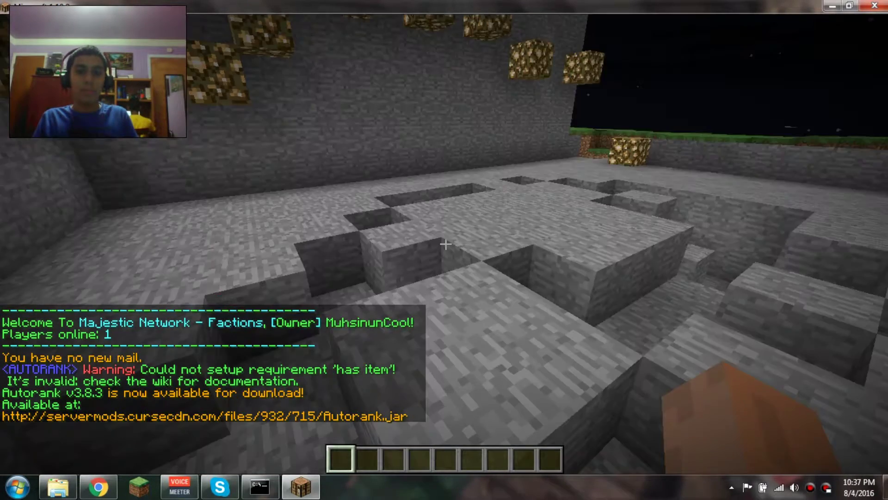
pyautogui.press('w')
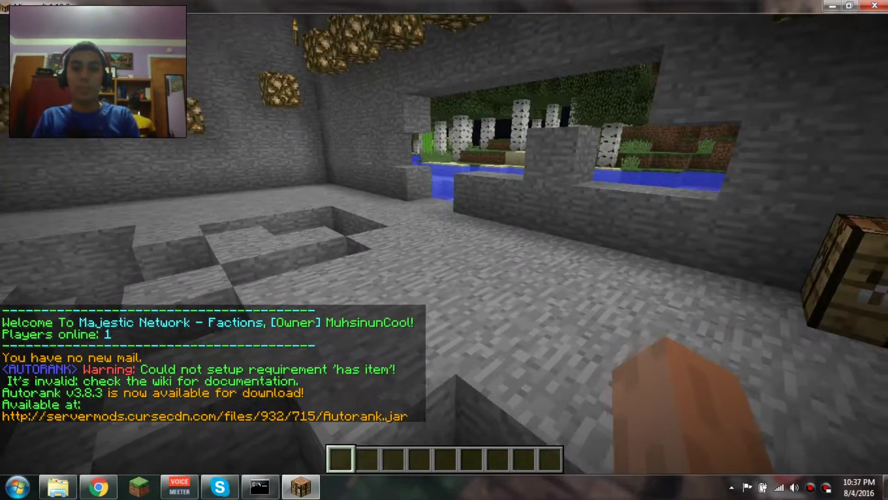
pyautogui.press('w')
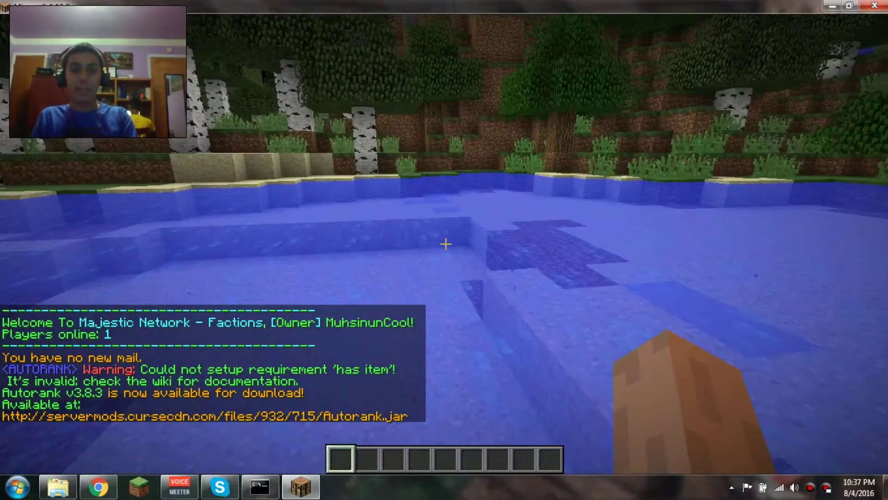
pyautogui.press('space')
pyautogui.press('w')
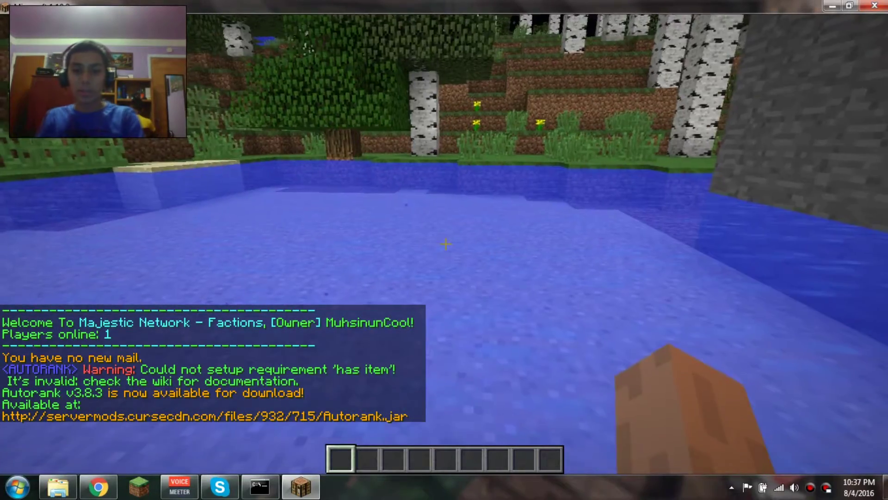
pyautogui.press('F11')
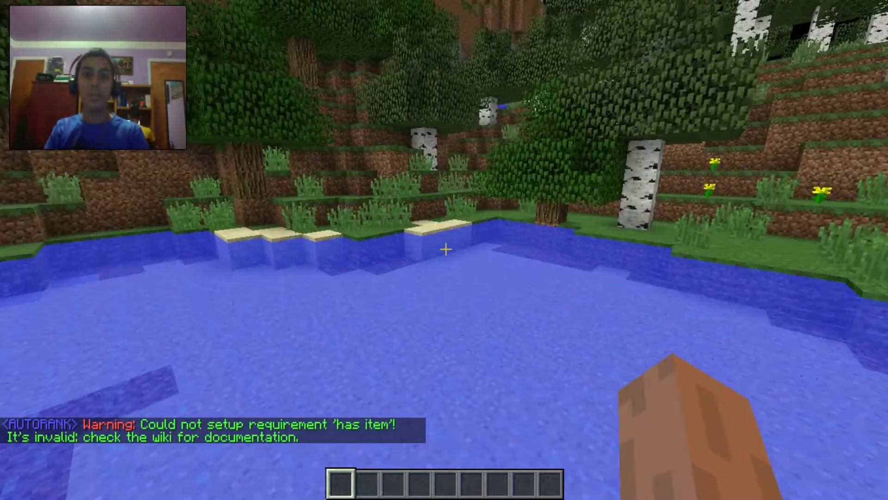
pyautogui.press('space')
pyautogui.press('space')
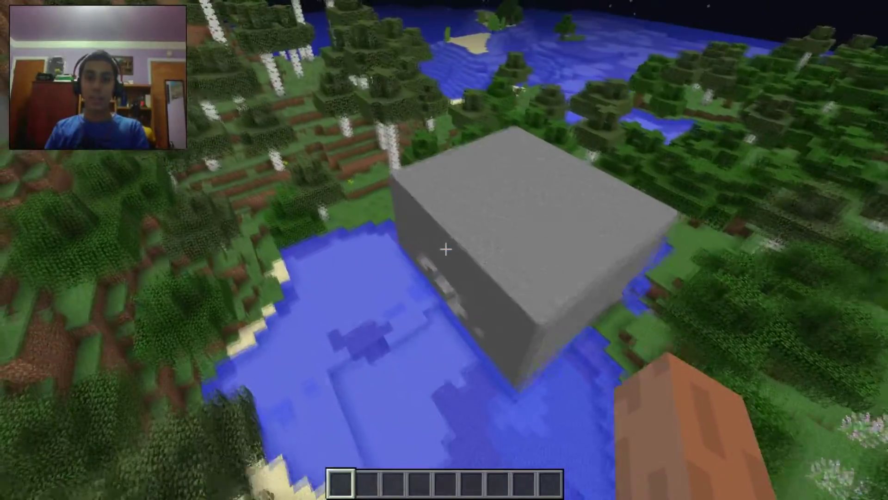
# - Get the WorldEdit selection wand with //wand
pyautogui.press('/')
pyautogui.write('/wa')
pyautogui.press('Escape')
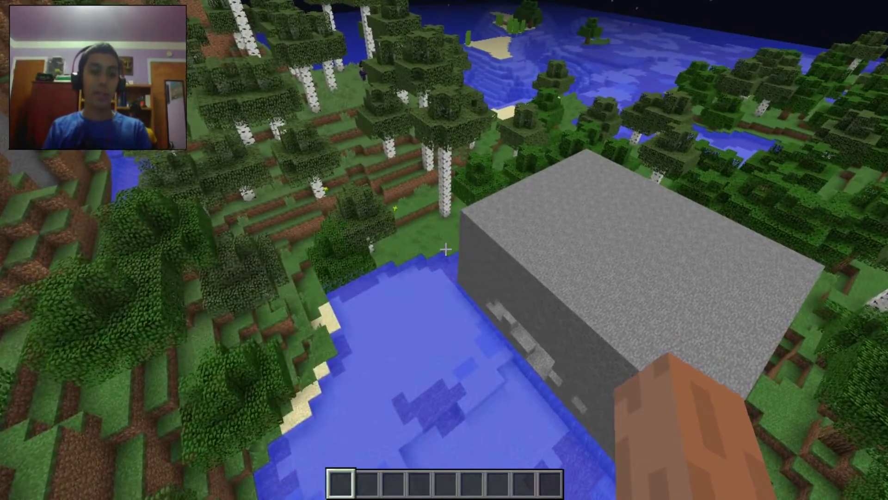
pyautogui.press('/')
pyautogui.write('/wan')
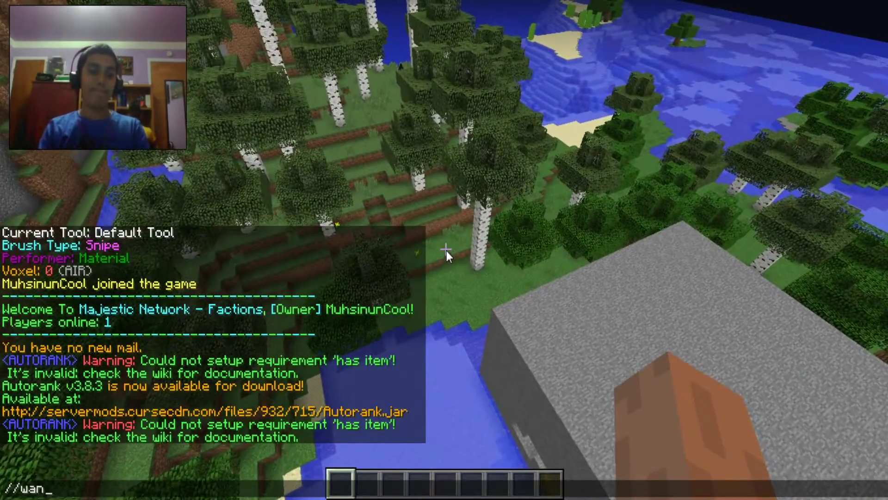
pyautogui.write('d')
pyautogui.press('Return')
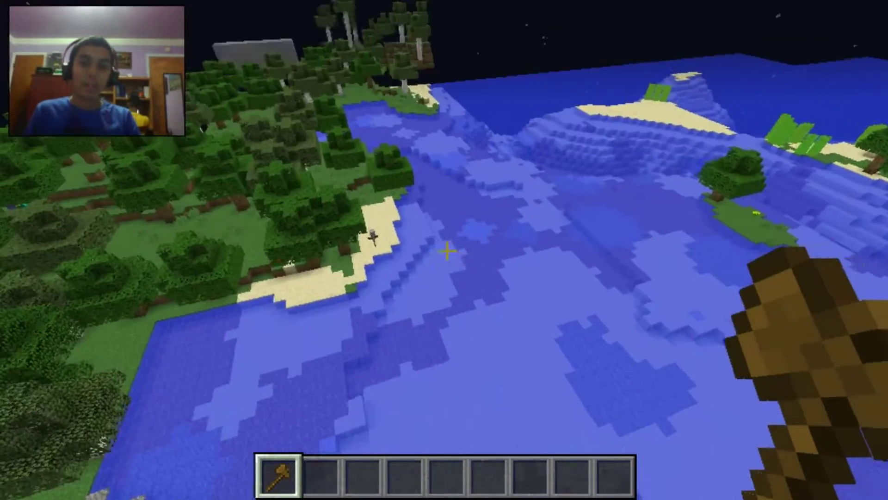
# - Rise with /up 2, mark the first corner, break the glass and descend
pyautogui.press('/')
pyautogui.write('up 2')
pyautogui.press('Return')
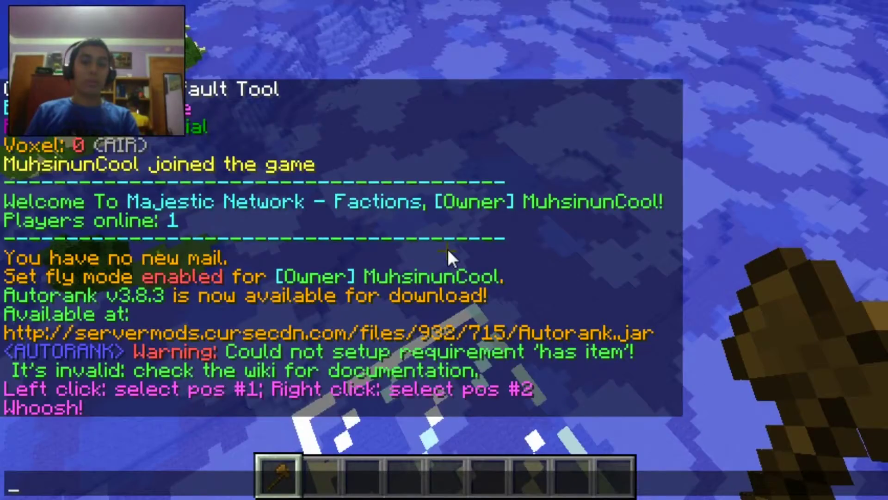
pyautogui.press('Escape')
pyautogui.click(447, 251)
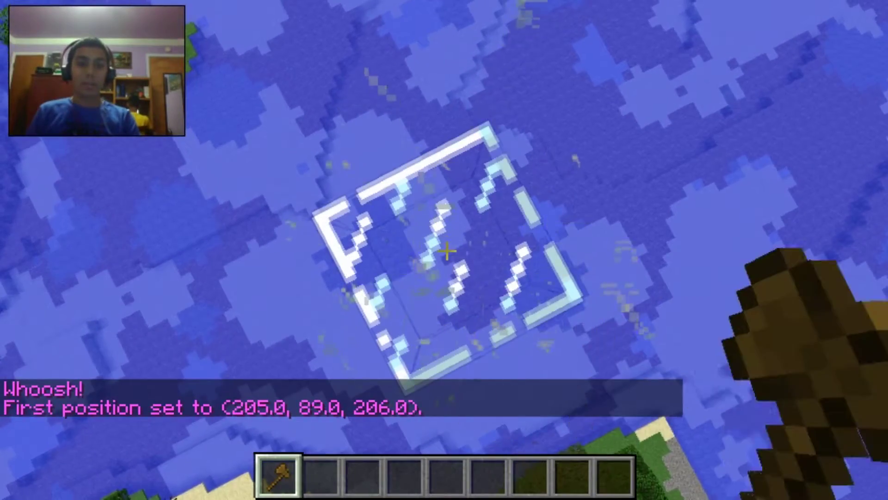
pyautogui.press('2')
pyautogui.click(446, 251)
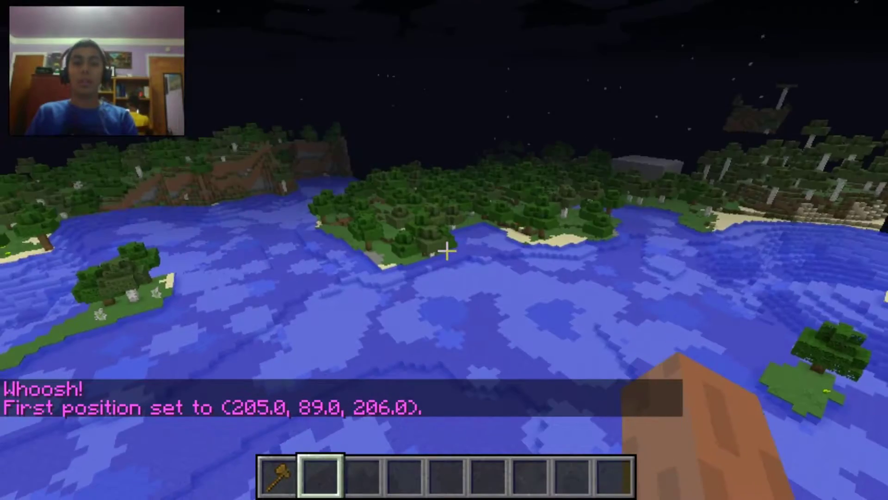
pyautogui.press('shift')
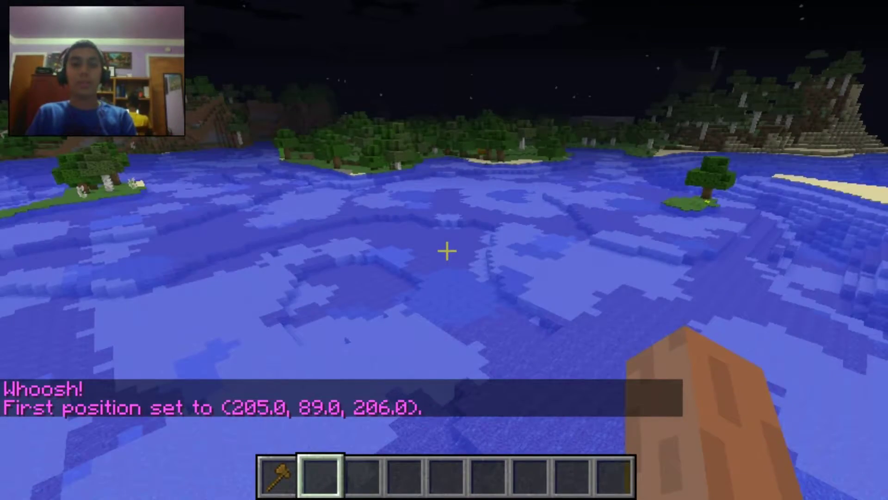
# - Mark the second corner near the water for a 60536-block selection and begin typing //set
pyautogui.press('/')
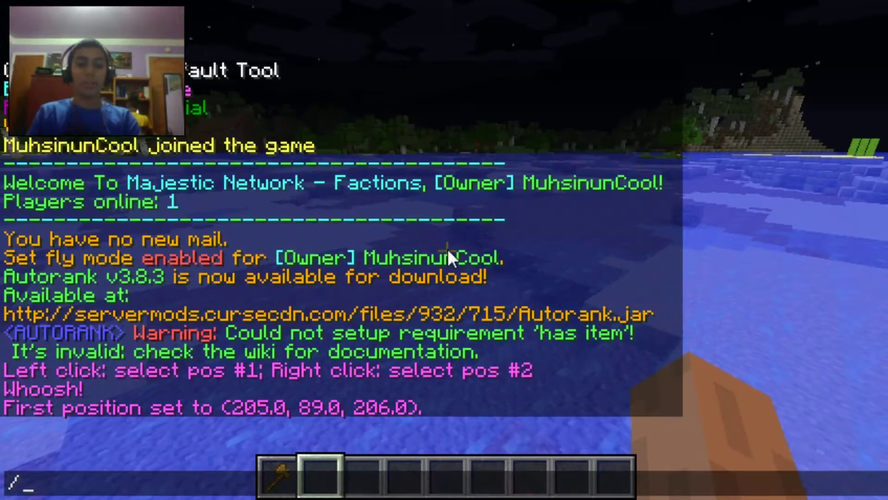
pyautogui.press('Return')
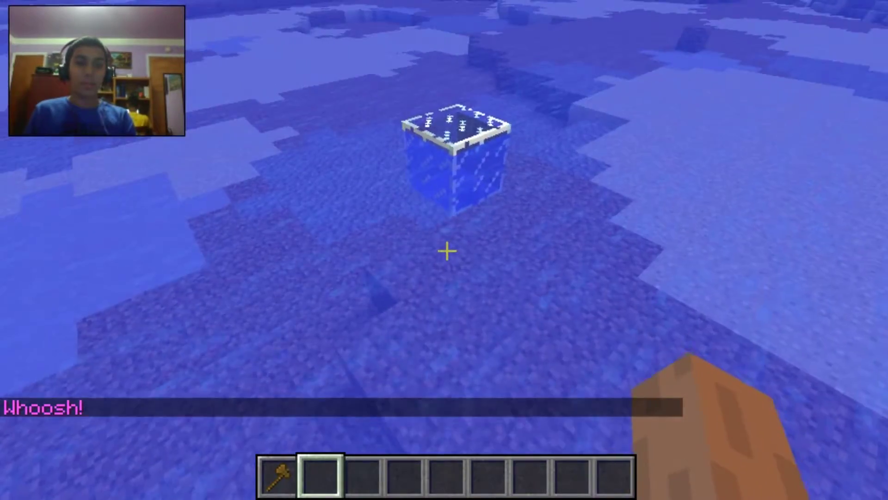
pyautogui.press('1')
pyautogui.rightClick(447, 251)
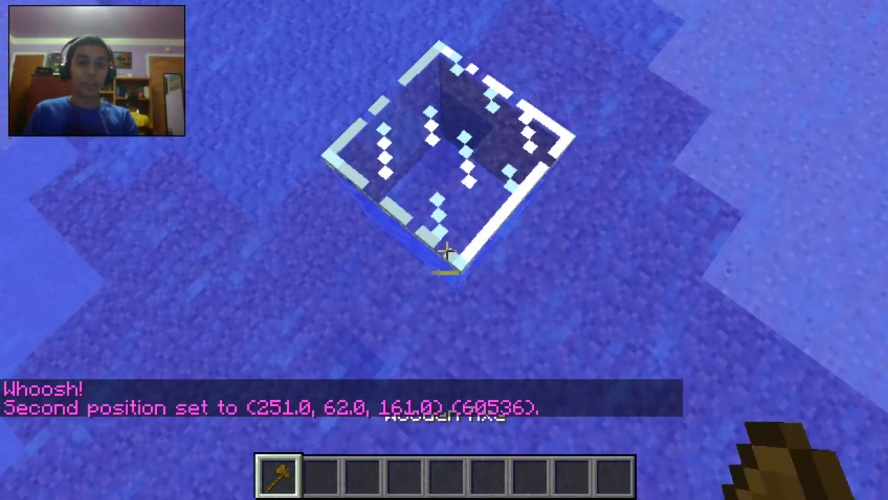
pyautogui.press('t')
pyautogui.press('Escape')
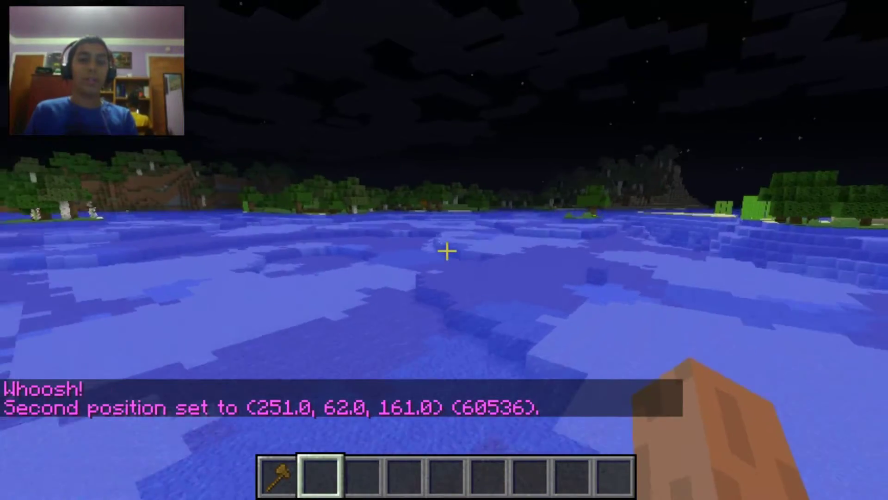
pyautogui.press('2')
pyautogui.press('/')
pyautogui.write('/set dblock')
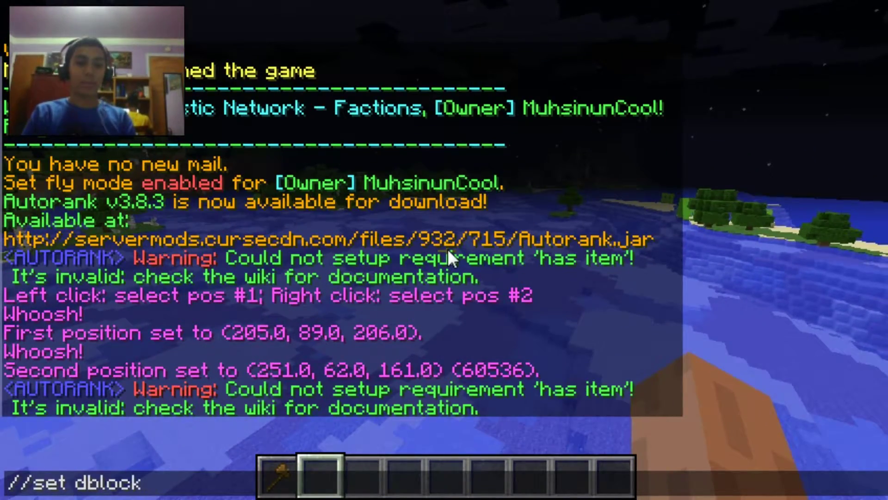
# - Fill the selection with diamond blocks via //set, then fly over and above the growing wall
pyautogui.press('Return')
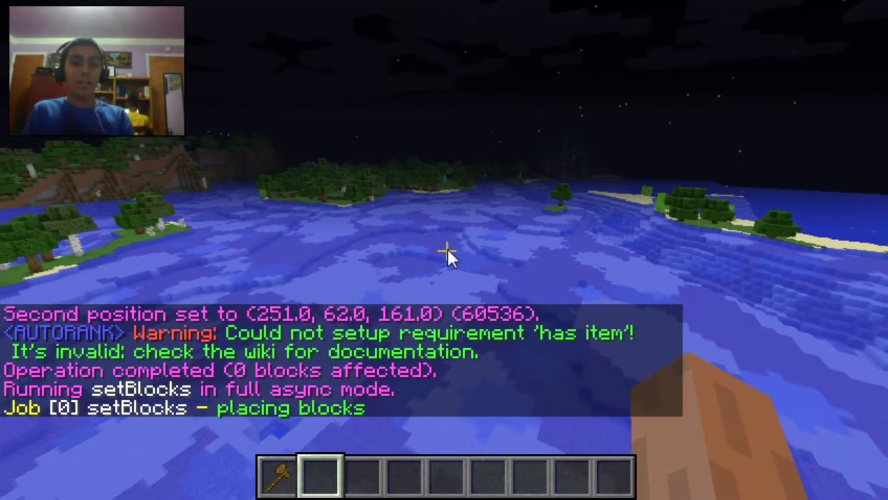
pyautogui.press('t')
pyautogui.press('Escape')
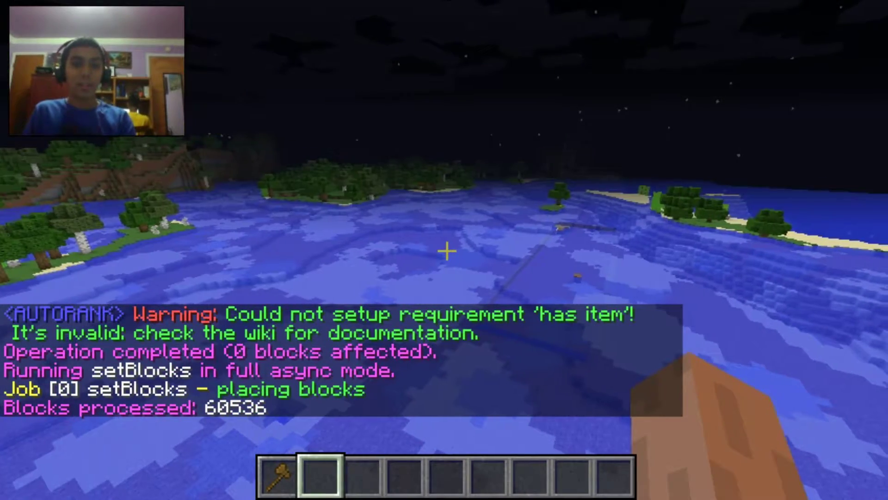
pyautogui.press('w')
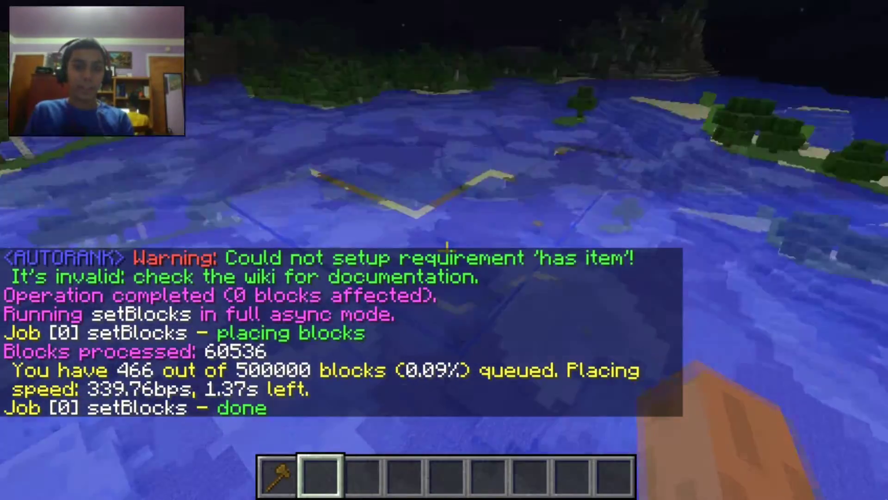
pyautogui.press('w')
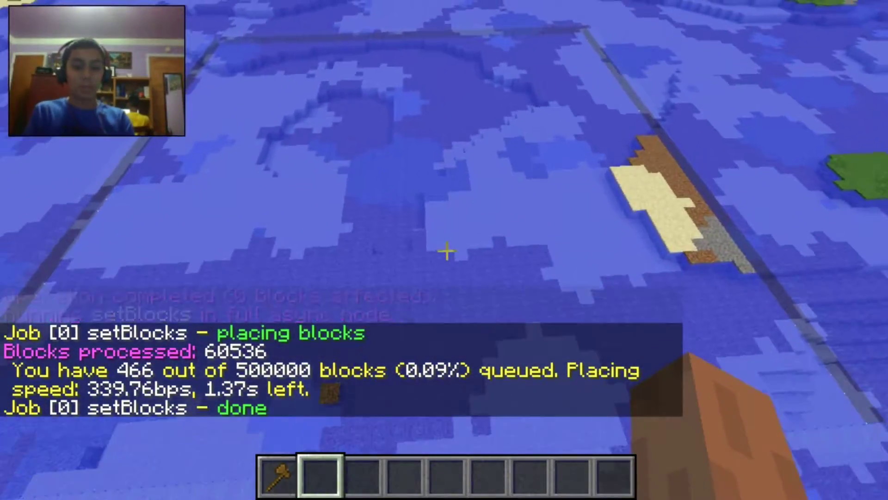
pyautogui.press('/')
pyautogui.write('/set')
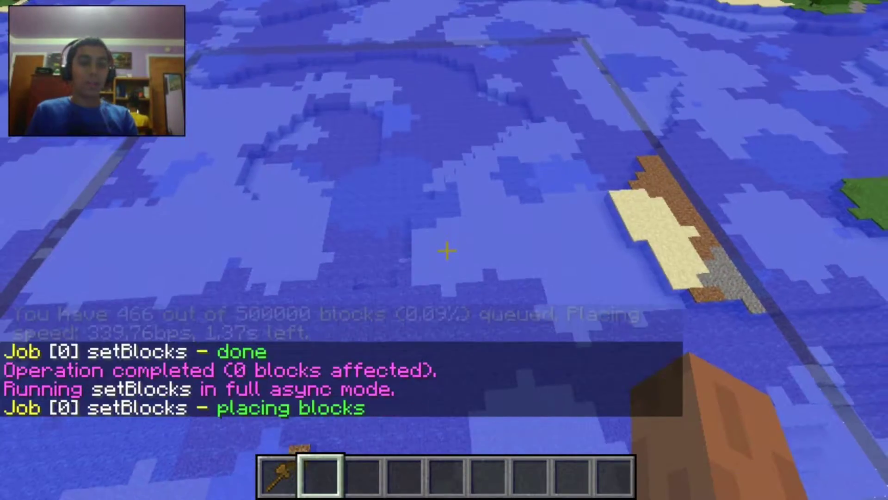
pyautogui.press('space')
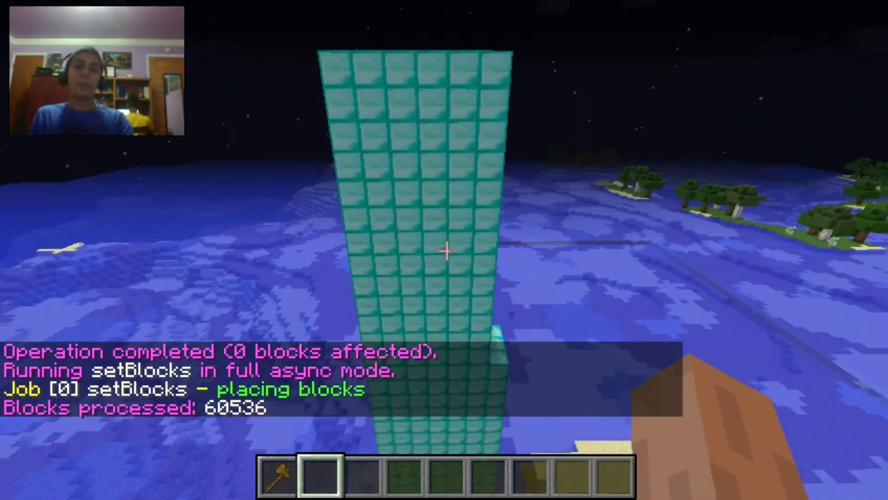
# - Run /gc to print the server's uptime, TPS and memory figures
pyautogui.press('/')
pyautogui.write('gc')
pyautogui.press('Return')
pyautogui.press('t')
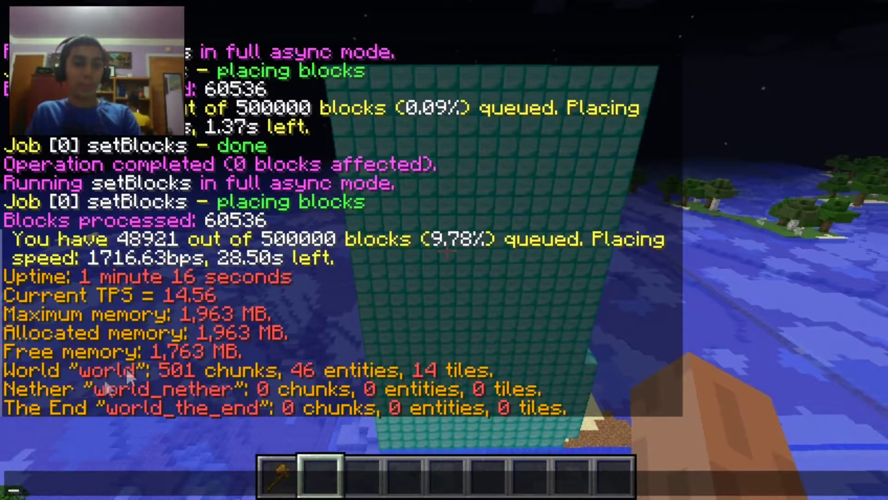
pyautogui.press('Escape')
# - Post 'hi' chat messages while the diamond blocks keep queuing
pyautogui.press('t')
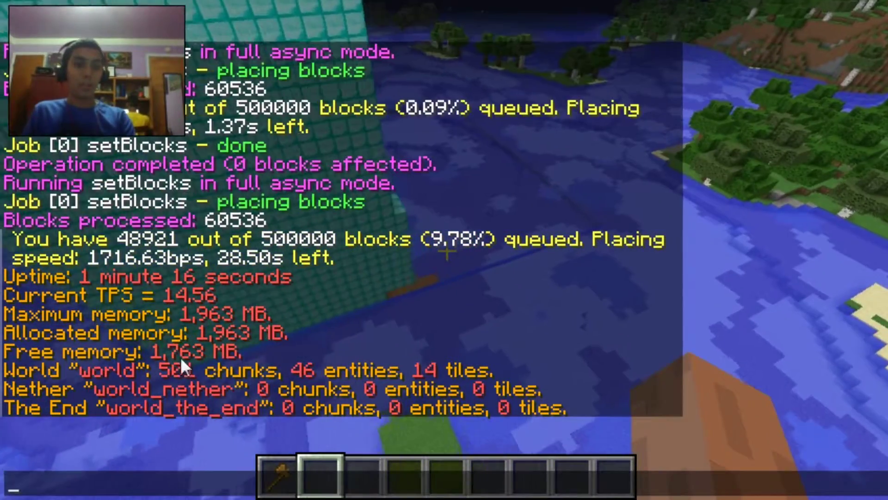
pyautogui.press('Escape')
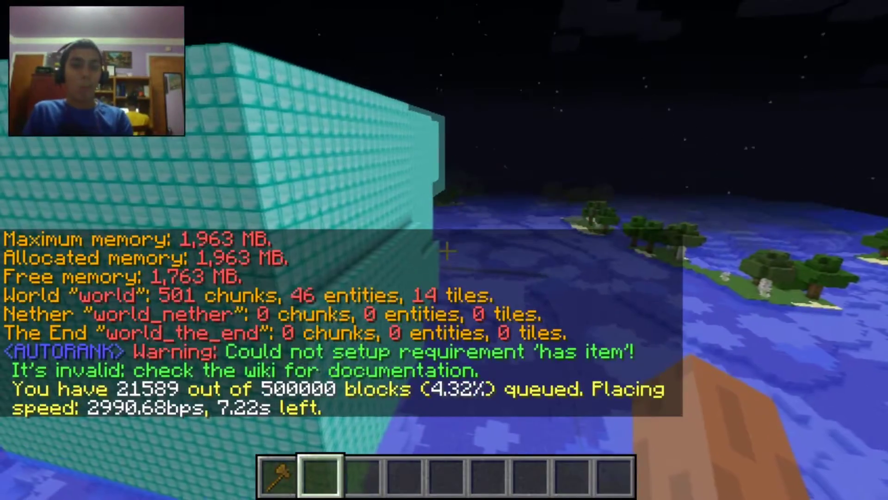
pyautogui.write('thi')
pyautogui.press('Return')
pyautogui.write('thi')
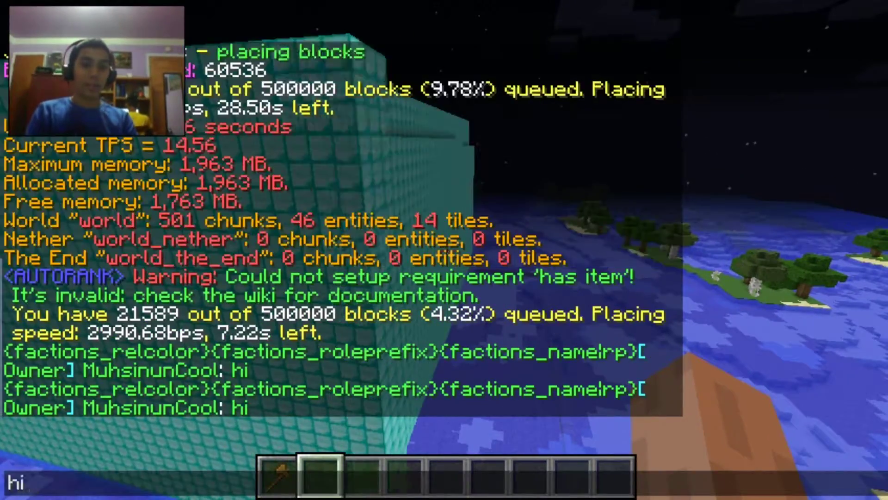
pyautogui.press('Return')
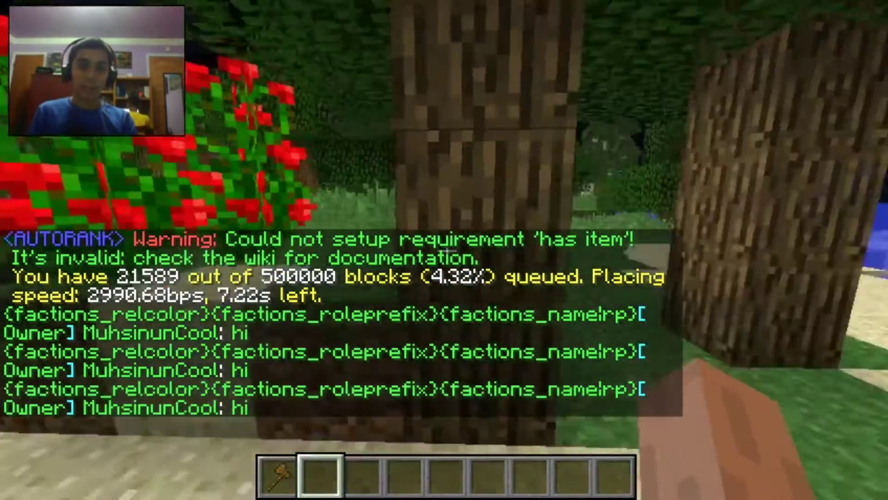
# - Pick an oak log and place several logs on the sand and into the water
pyautogui.middleClick(444, 249)
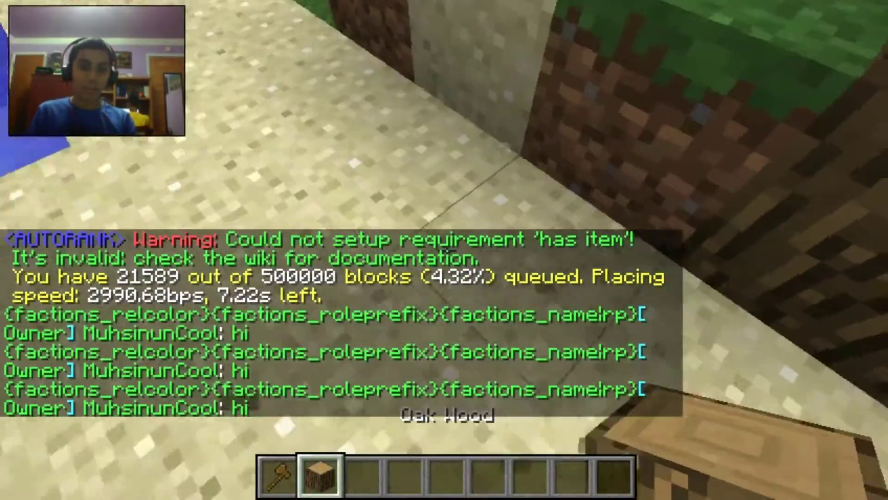
pyautogui.rightClick(445, 249)
pyautogui.rightClick(446, 250)
pyautogui.rightClick(446, 250)
pyautogui.rightClick(446, 250)
pyautogui.rightClick(446, 250)
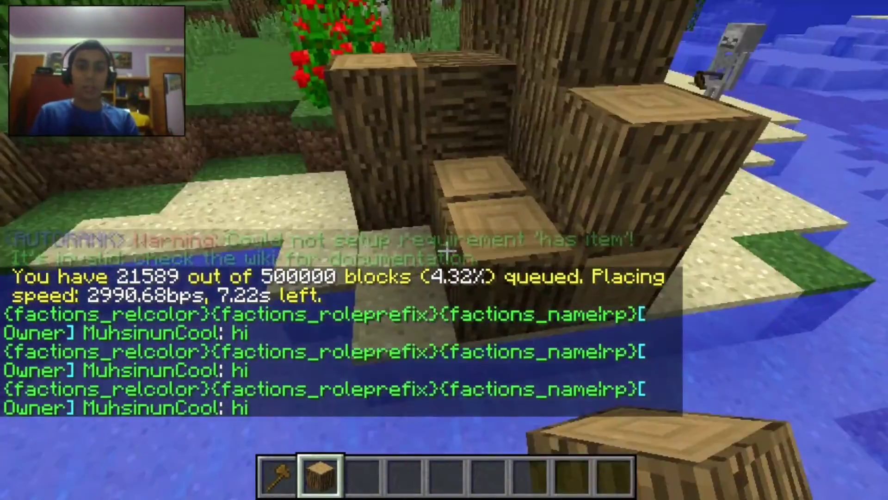
pyautogui.rightClick(446, 250)
pyautogui.rightClick(446, 251)
pyautogui.rightClick(446, 250)
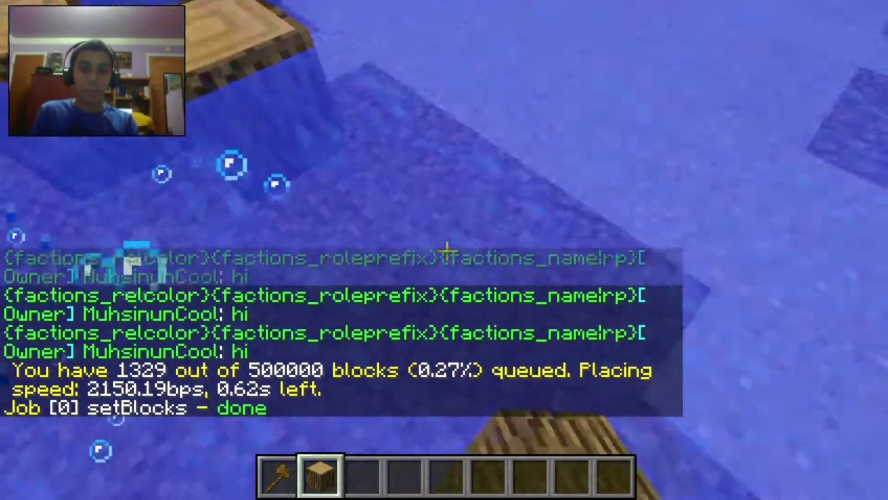
# - Confirm the job finished in chat, fly up along the diamond cuboid, and open the inventory
pyautogui.press('t')
pyautogui.press('Escape')
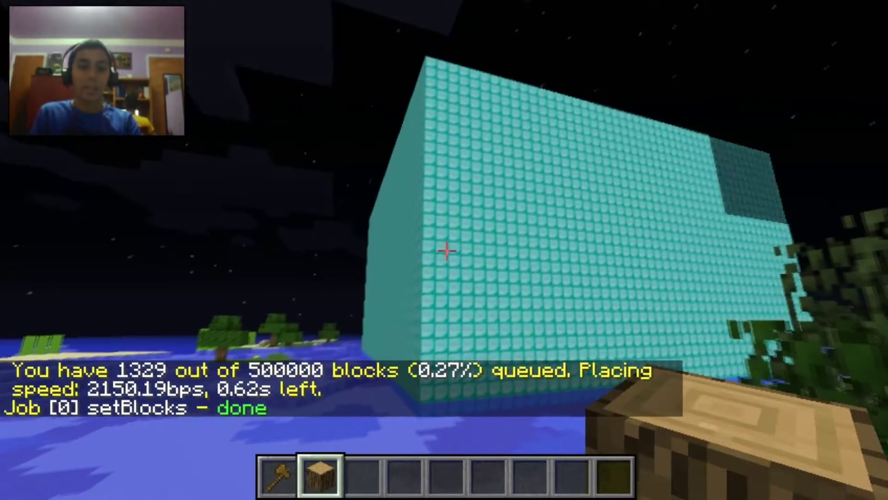
pyautogui.press('w')
pyautogui.press('w')
pyautogui.press('space')
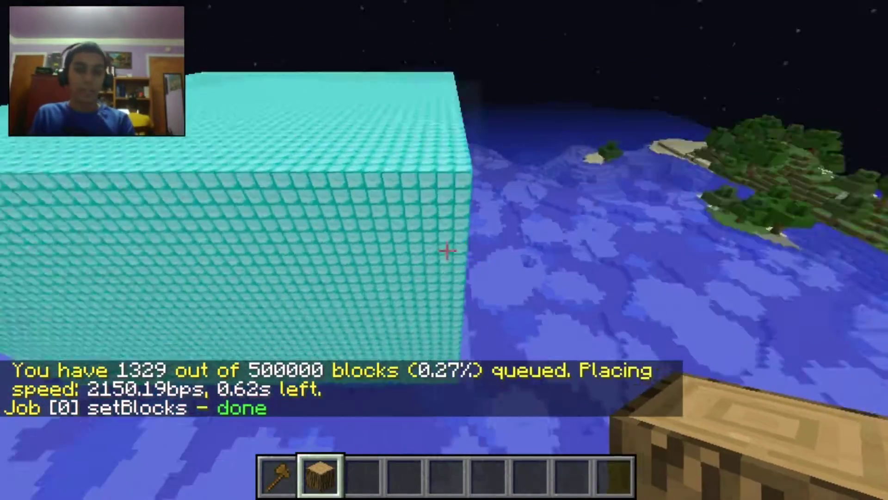
pyautogui.press('e')
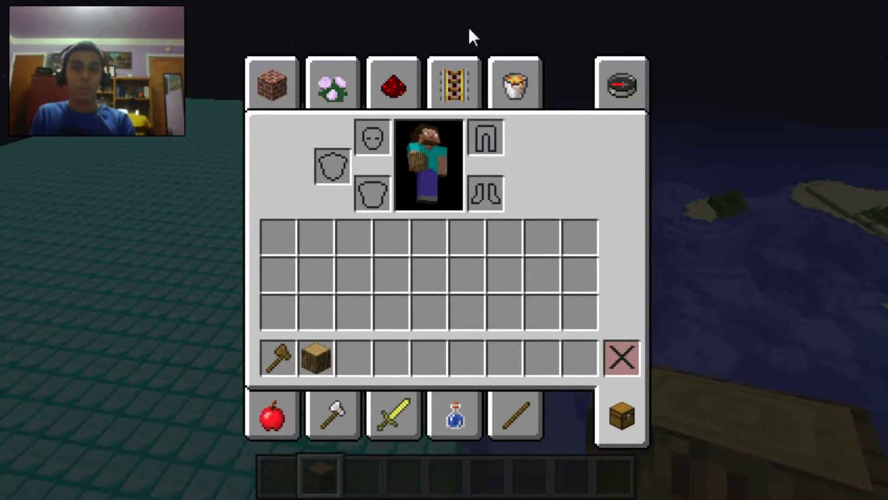
# - Close the inventory and send /j, which returns an Unknown command message
pyautogui.press('e')
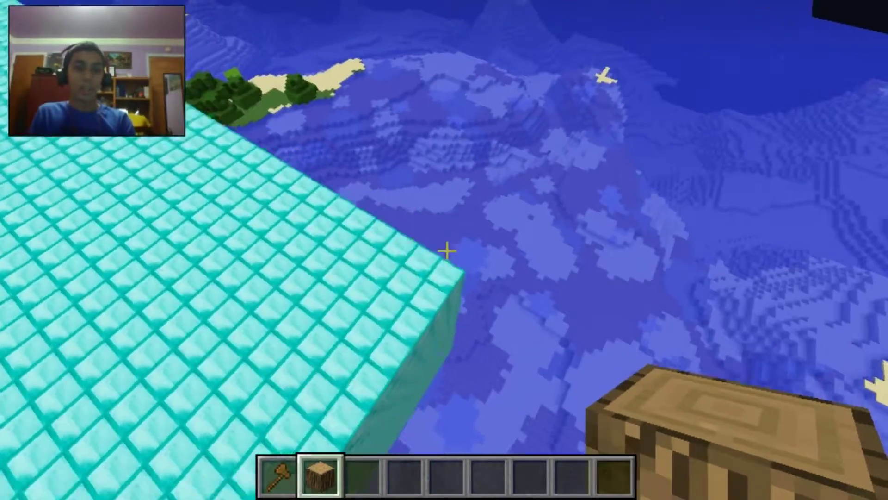
pyautogui.press('t')
pyautogui.write('/j')
pyautogui.press('Return')
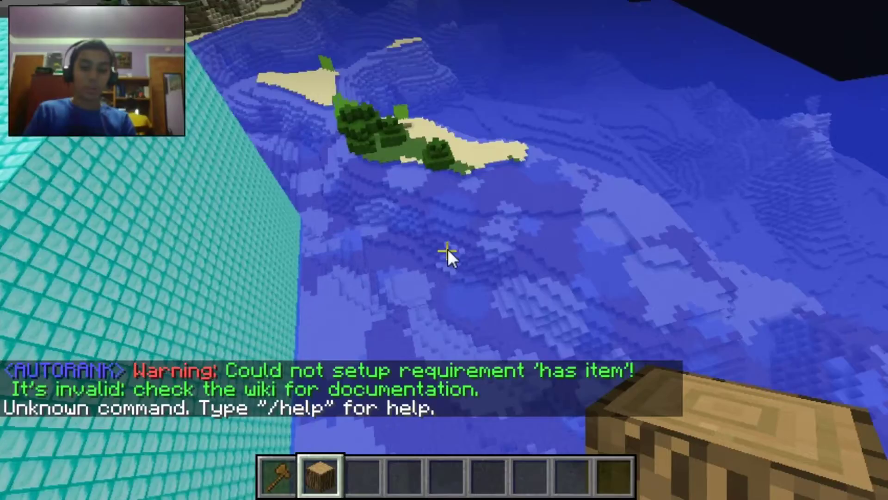
# - Run /jo, /awe jobs and /awe to print the Async WorldEdit help list
pyautogui.write('t/jo')
pyautogui.press('Return')
pyautogui.write('t')
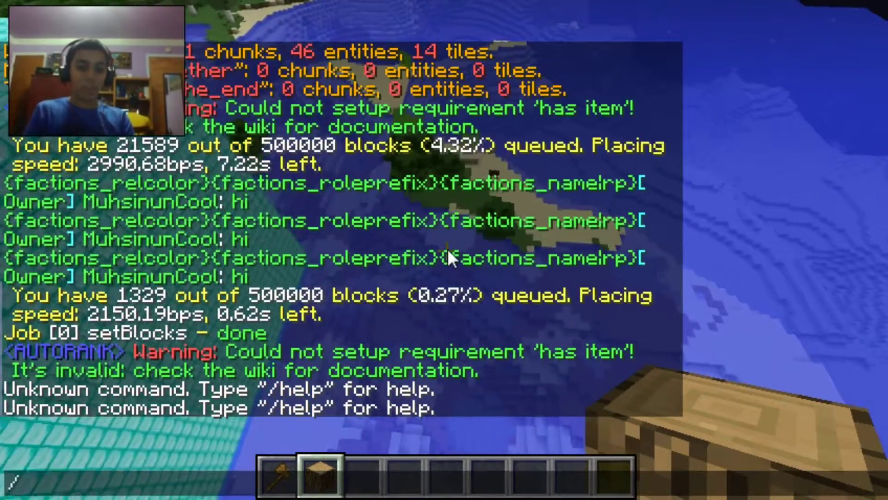
pyautogui.write('/awe jobs')
pyautogui.press('Return')
pyautogui.press('t')
pyautogui.press('Up')
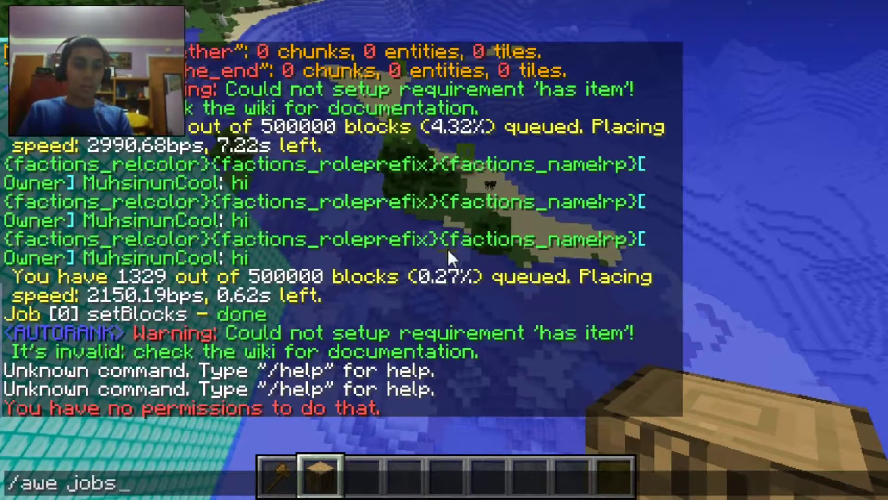
pyautogui.press('BackSpace')
pyautogui.press('BackSpace')
pyautogui.press('BackSpace')
pyautogui.press('BackSpace')
pyautogui.press('Return')
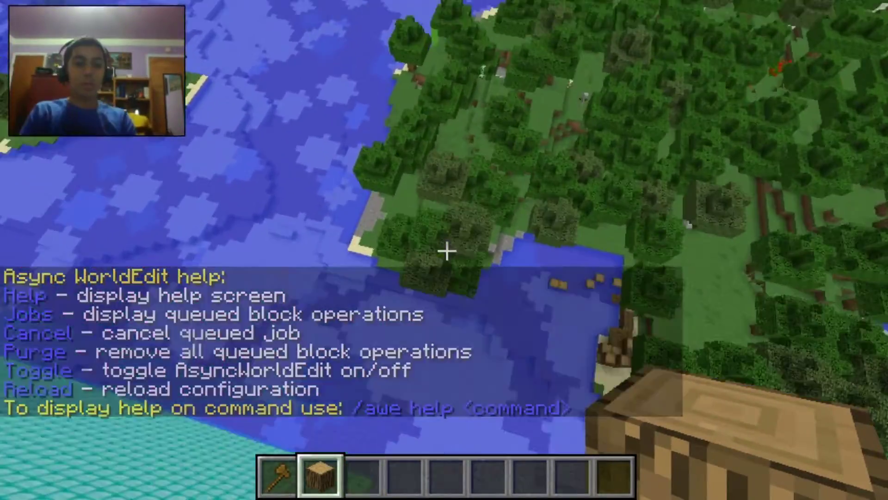
# - Try to make your player an operator with /op, then open the creative inventory
pyautogui.write('/op MuhsinunCool')
pyautogui.press('Return')
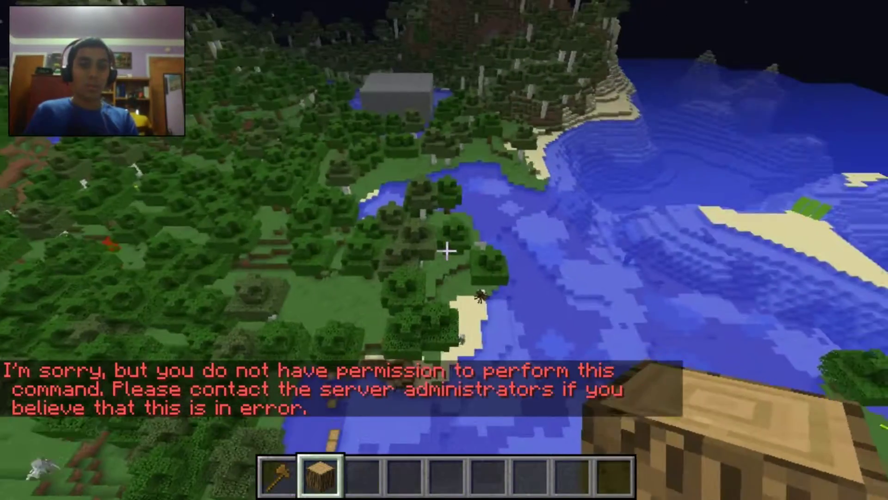
pyautogui.press('e')
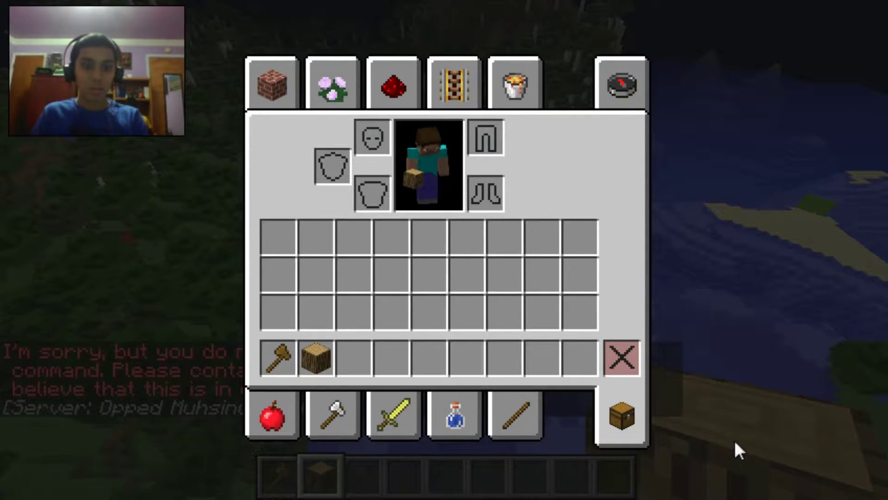
# - Resend /awe job to confirm 0 blocks queued at 0.00bps, then fly above the flat diamond slab
pyautogui.press('e')
pyautogui.press('t')
pyautogui.press('Up')
pyautogui.press('Up')
pyautogui.press('Return')
pyautogui.press('t')
pyautogui.press('Up')
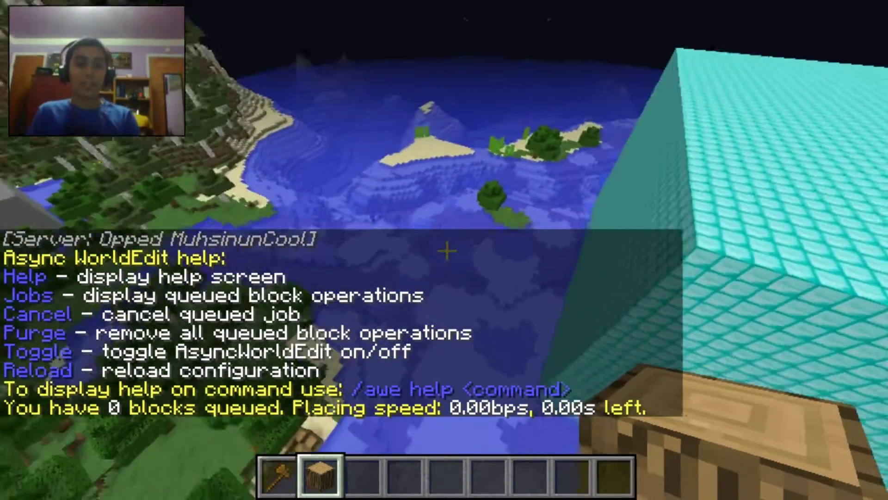
pyautogui.press('w')
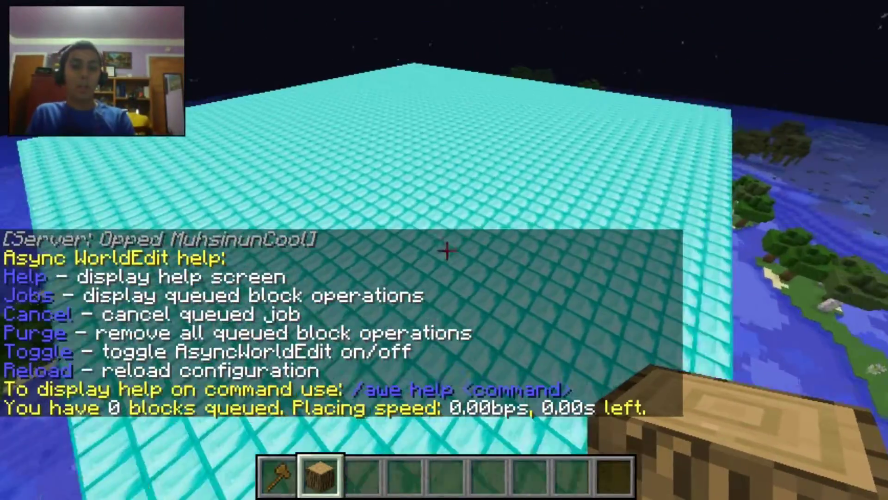